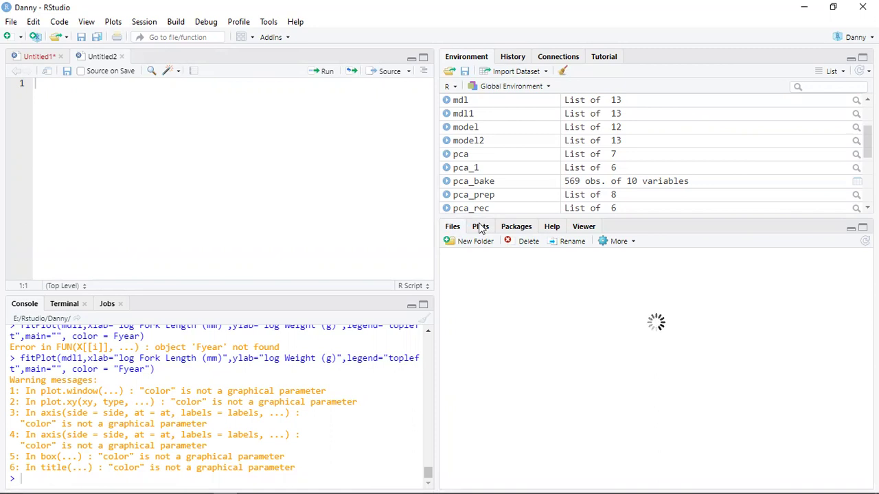
Open the dataset import preview for Weekly sampling.csv from the project's data folder
left_click(516, 232)
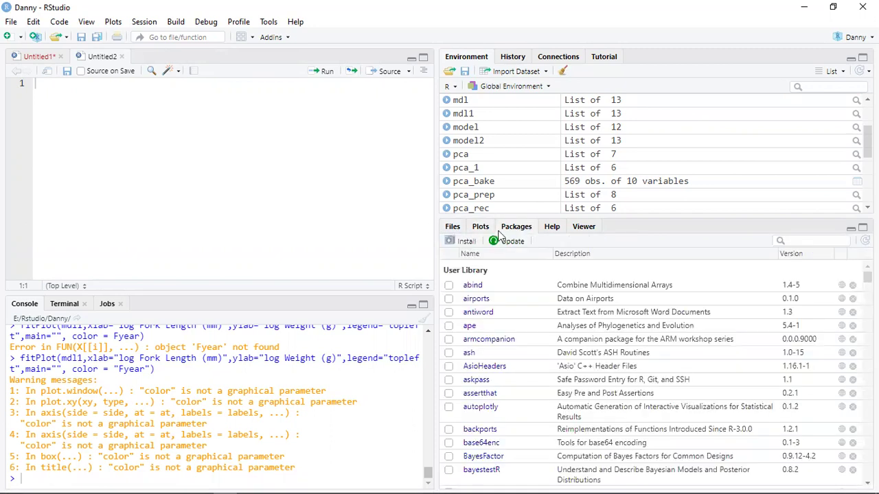
left_click(453, 228)
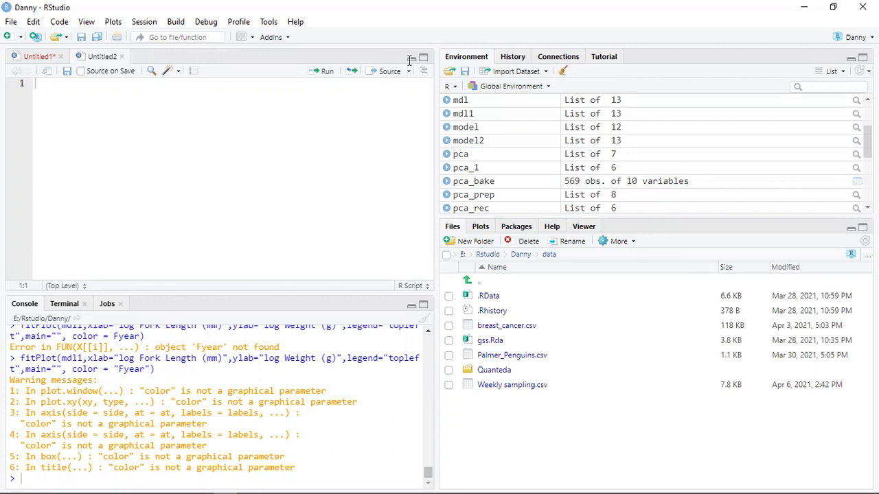
left_click(497, 386)
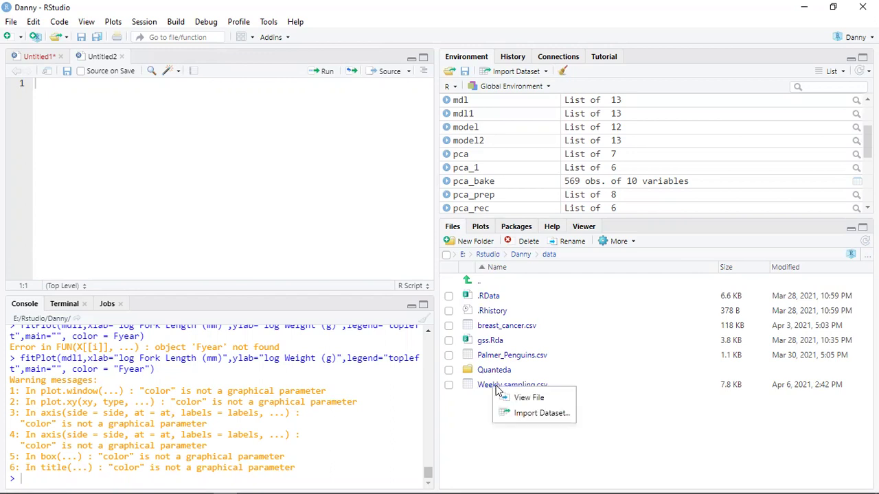
left_click(525, 413)
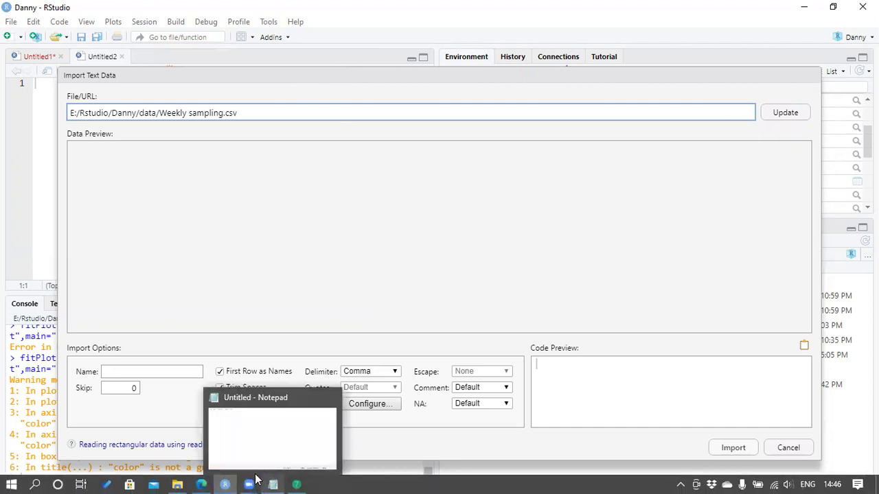
left_click(248, 483)
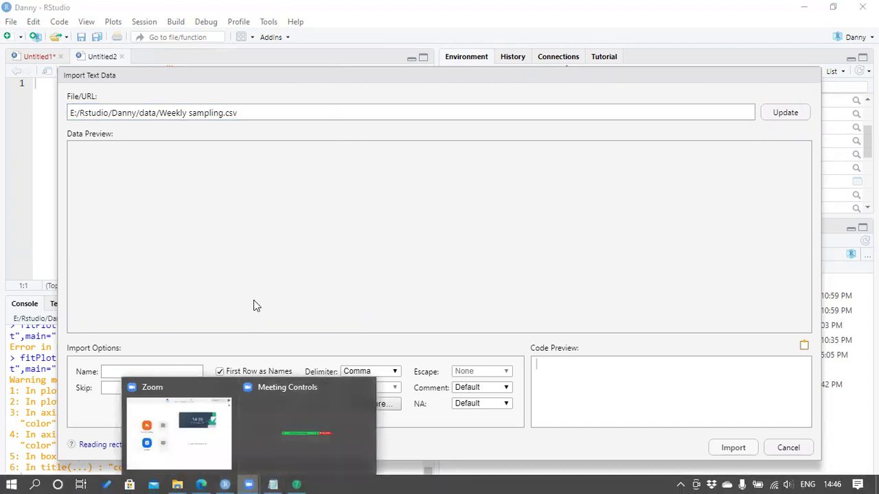
left_click(404, 255)
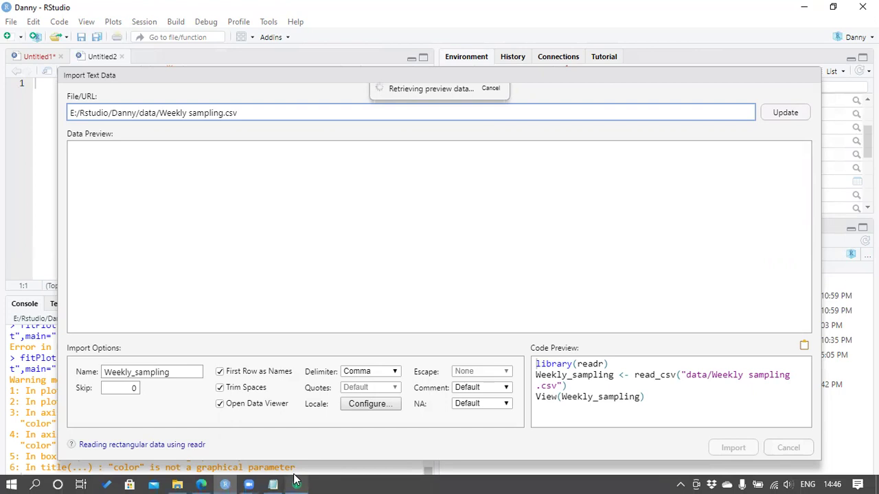
left_click(295, 483)
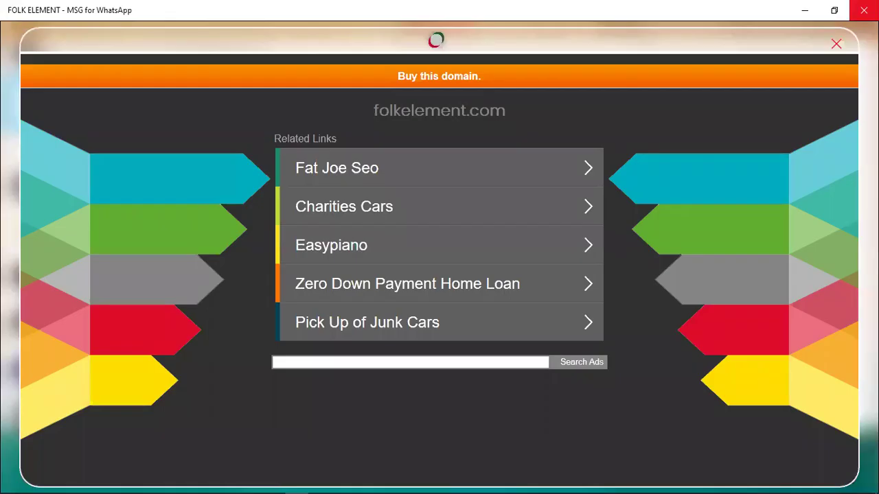
key("alt+Tab")
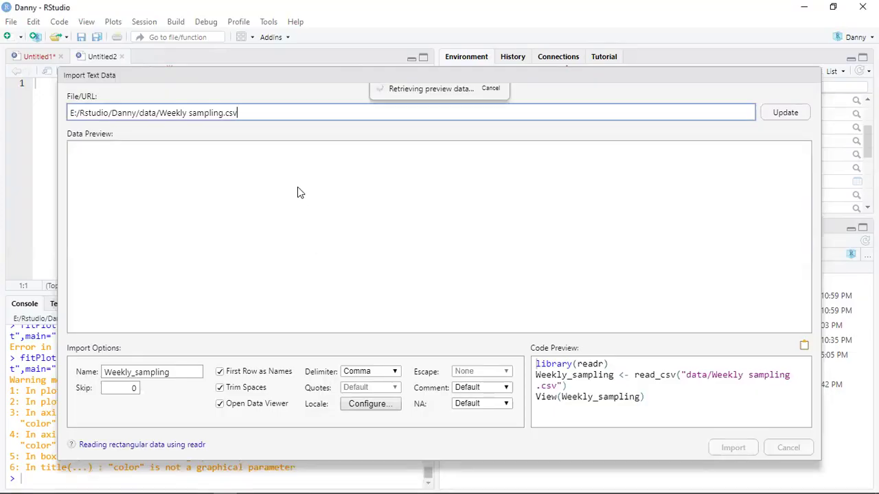
Examine the station names and X/Y coordinates in the Weekly sampling.csv preview, and cancel the import
left_click(805, 348)
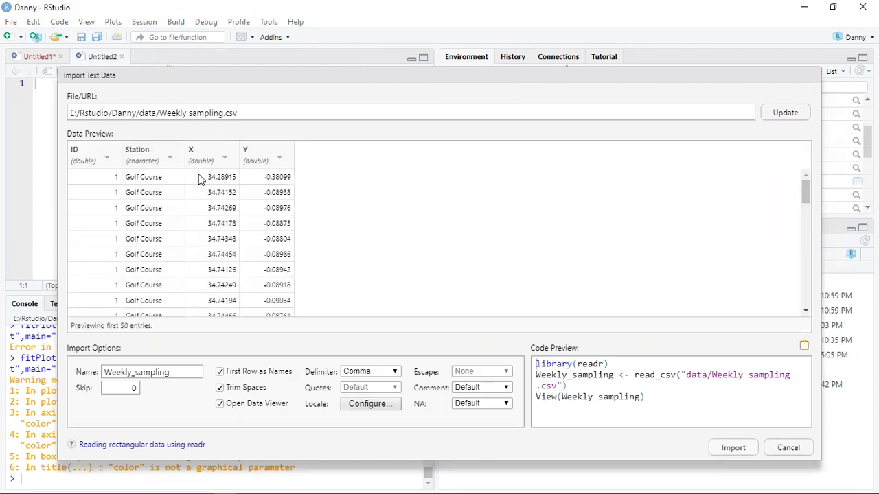
scroll(167, 233, "down", 10)
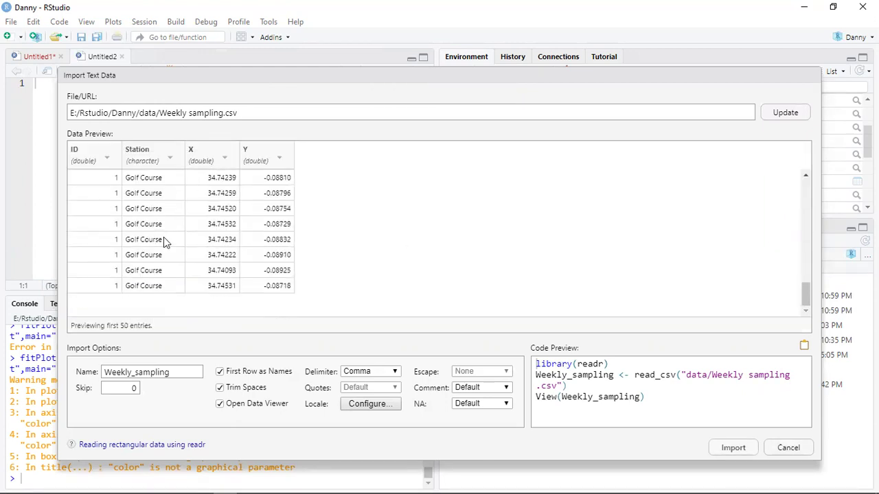
scroll(167, 220, "up", 10)
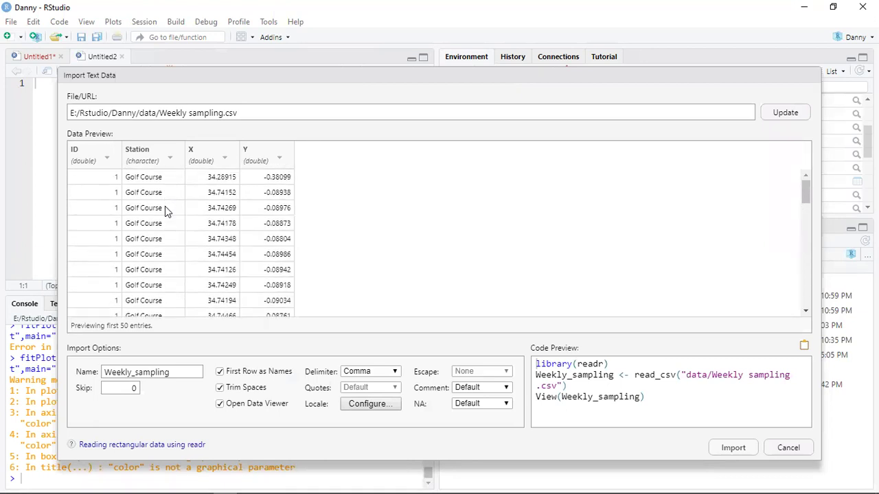
scroll(165, 206, "down", 5)
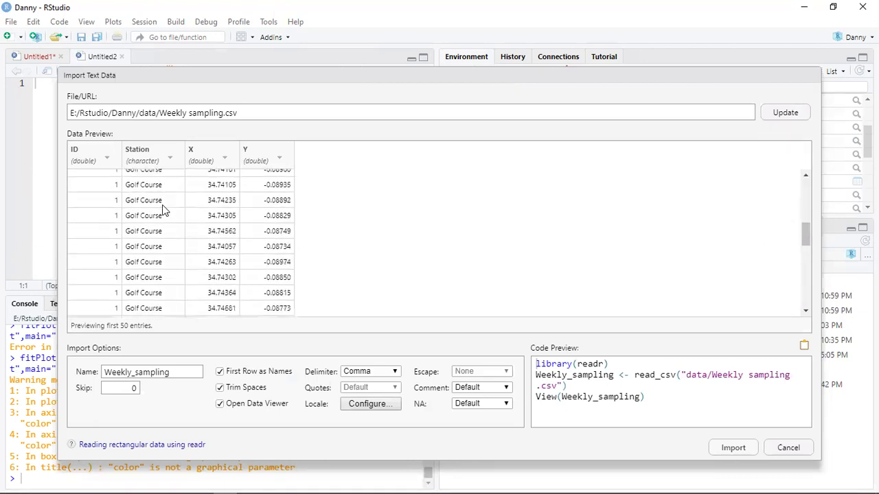
scroll(162, 203, "up", 5)
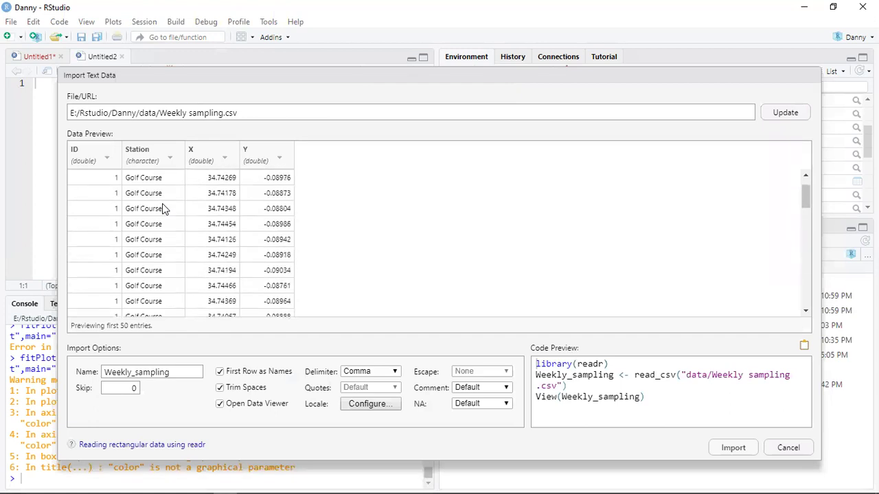
scroll(180, 191, "down", 10)
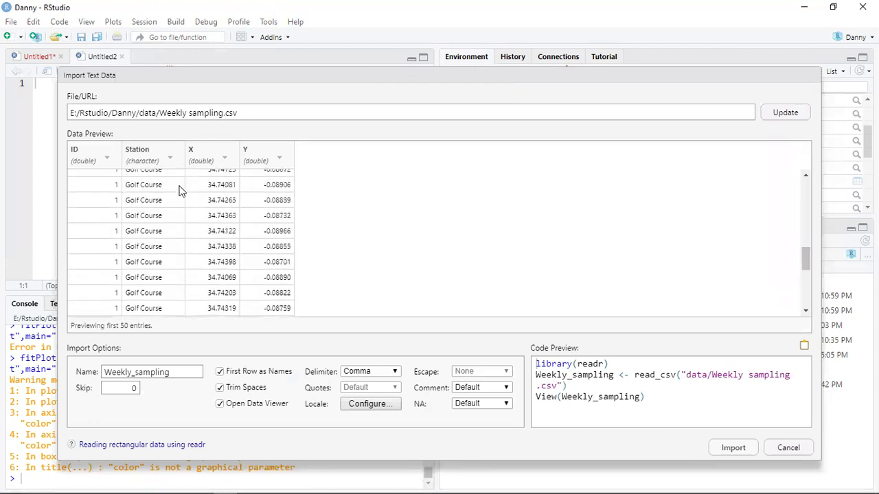
scroll(178, 191, "up", 10)
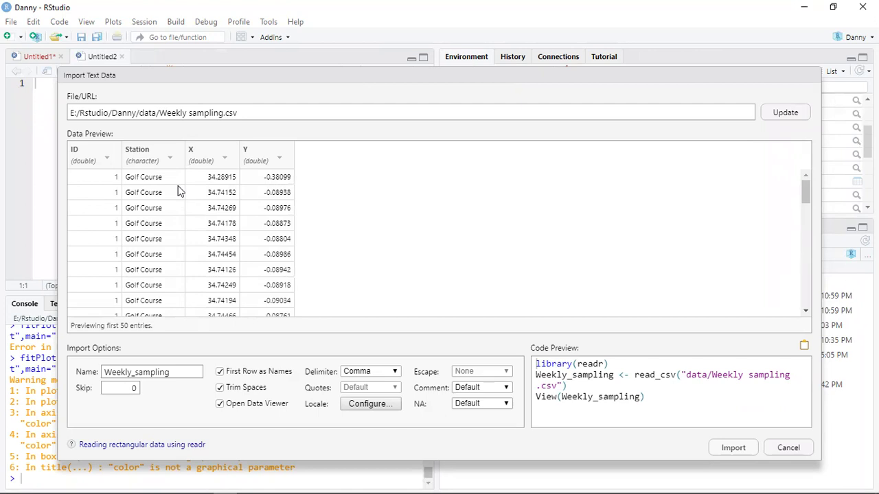
scroll(211, 196, "down", 3)
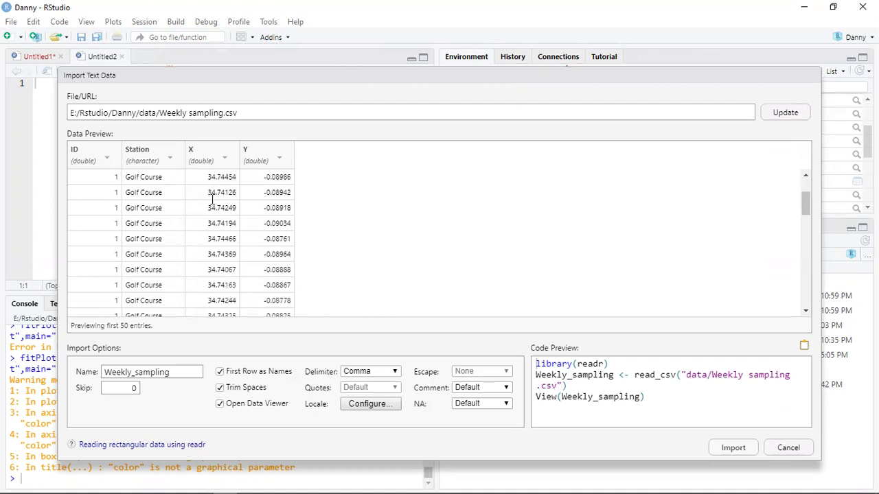
scroll(212, 199, "up", 3)
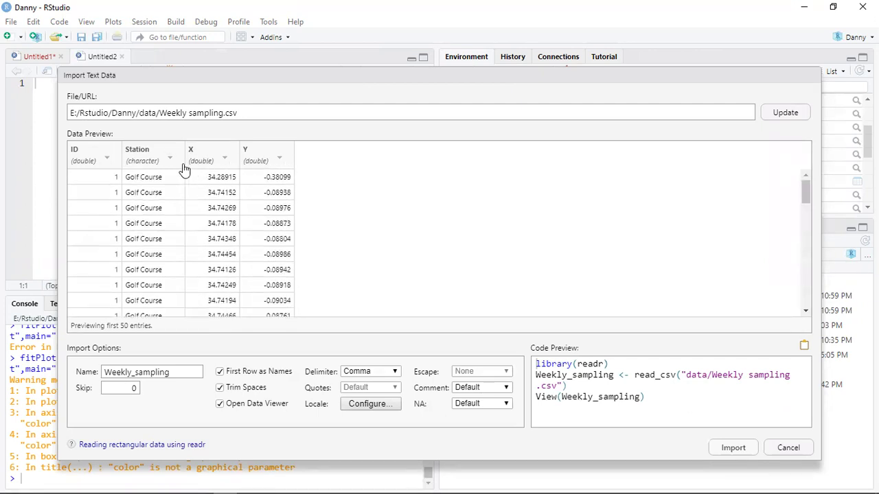
scroll(240, 207, "down", 3)
scroll(240, 208, "up", 3)
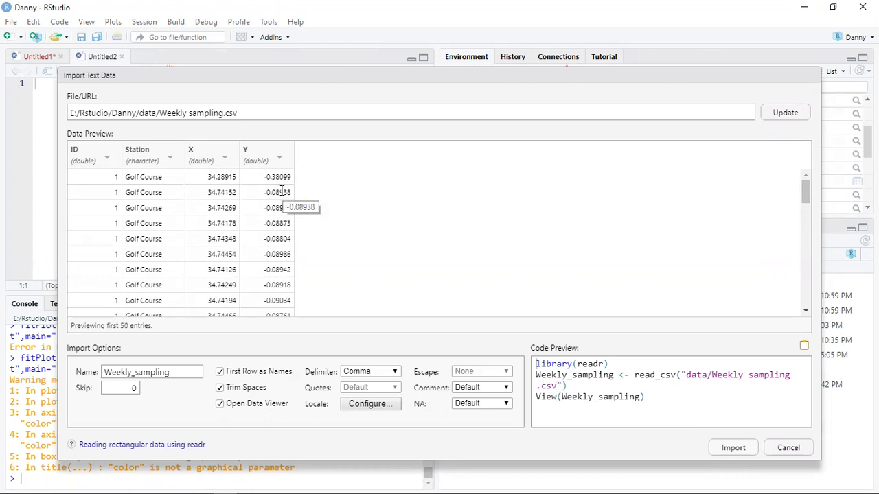
scroll(282, 192, "down", 3)
scroll(282, 193, "up", 3)
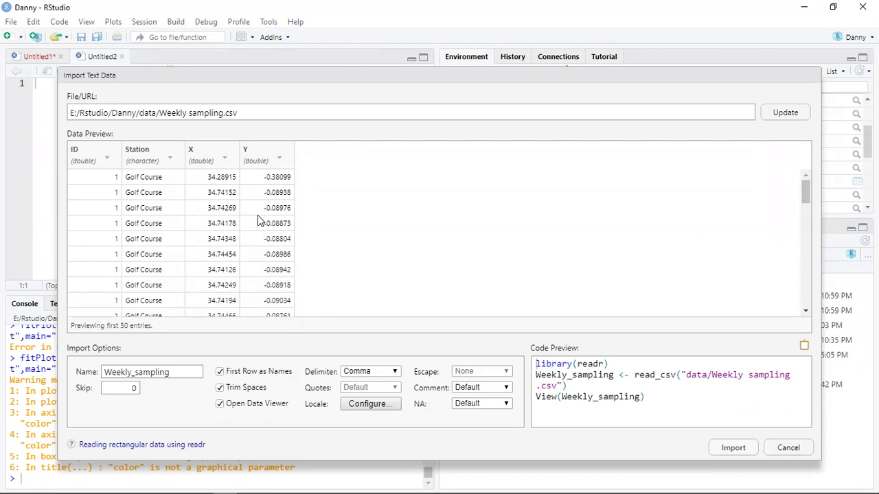
scroll(258, 219, "down", 8)
scroll(257, 219, "up", 4)
scroll(257, 218, "down", 1)
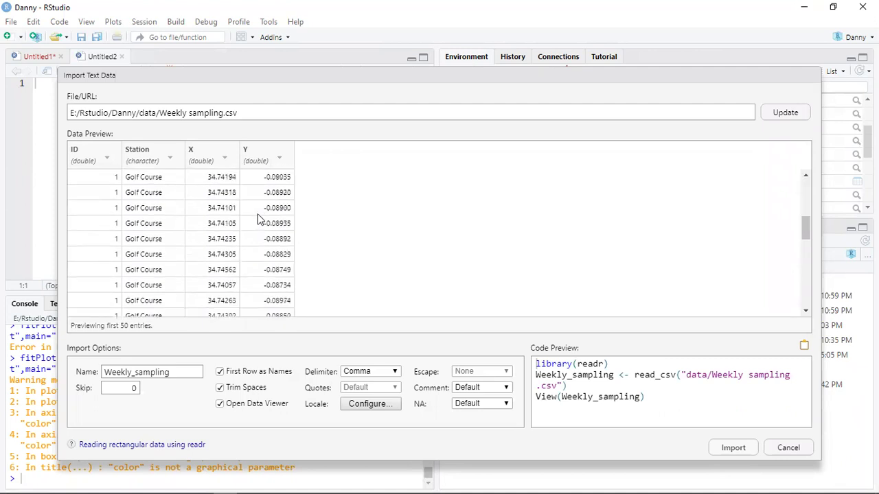
scroll(257, 214, "down", 3)
scroll(257, 215, "up", 6)
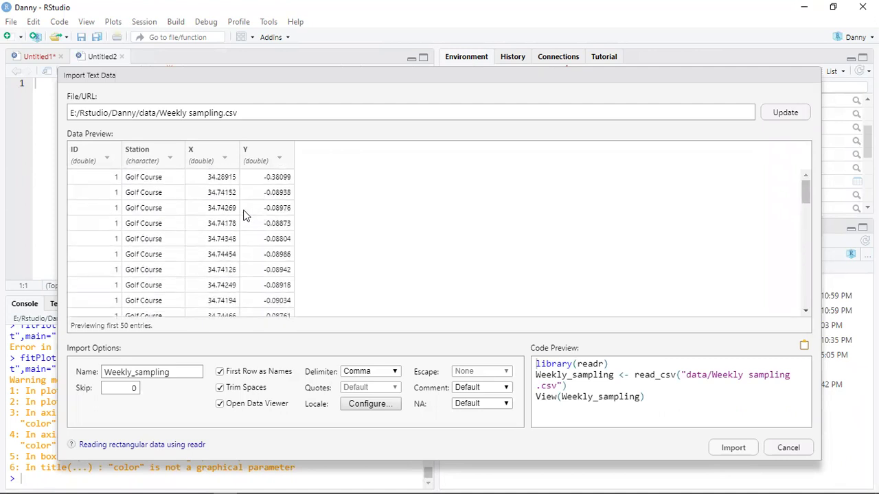
scroll(233, 209, "down", 7)
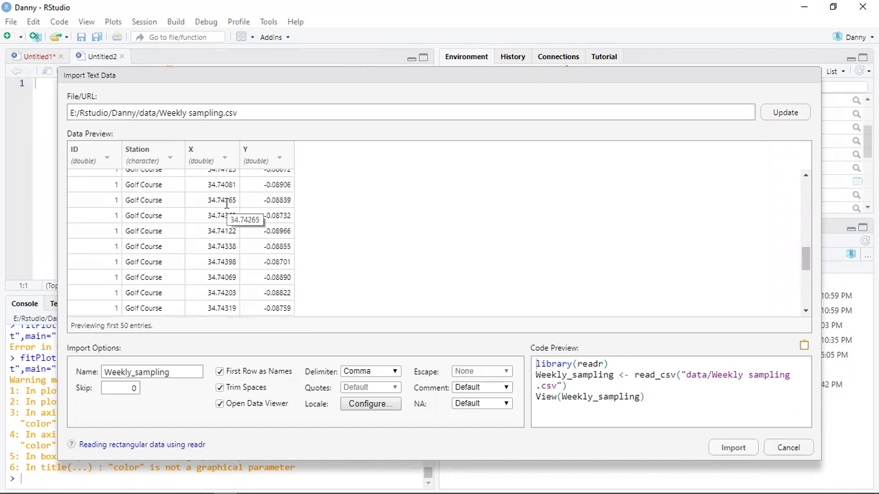
scroll(226, 204, "up", 7)
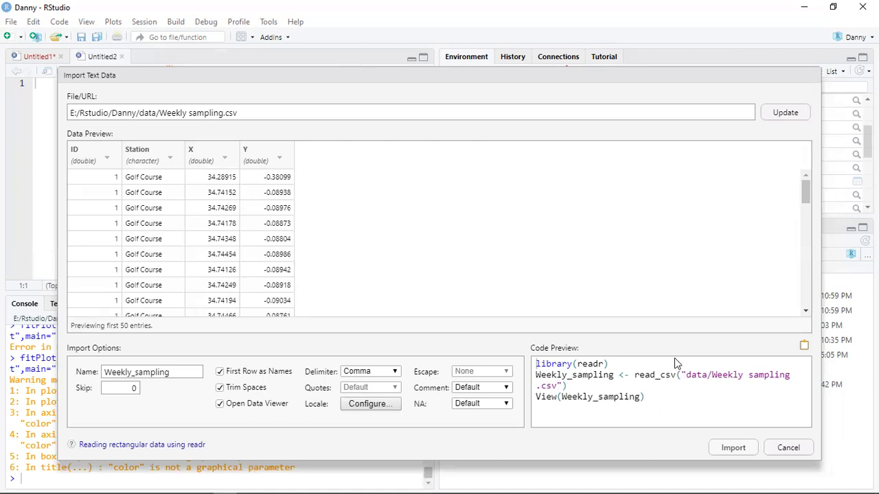
left_click(770, 452)
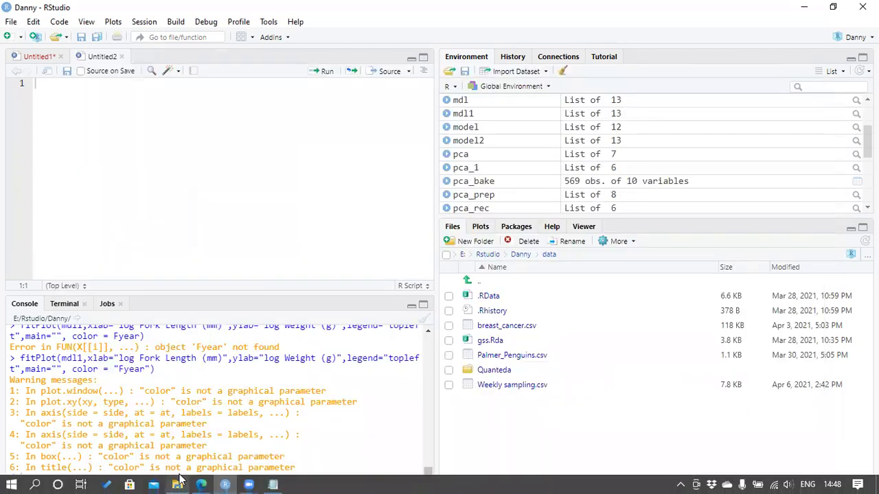
Switch to Gmail in the browser and download the PDF attachment of the "Find the attached docs" message
mouse_move(250, 481)
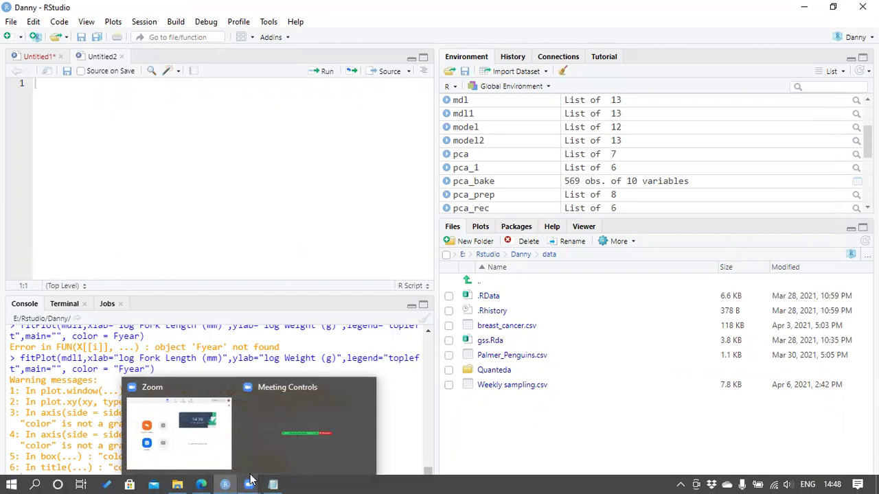
left_click(202, 485)
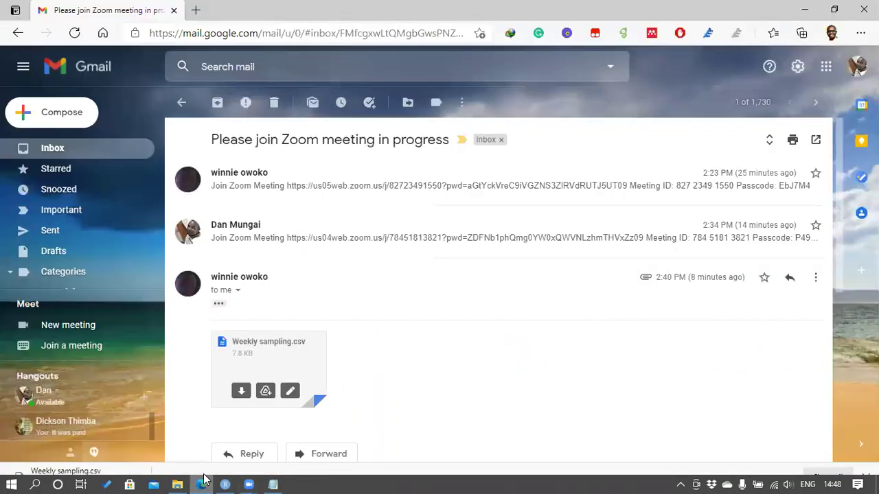
left_click(66, 147)
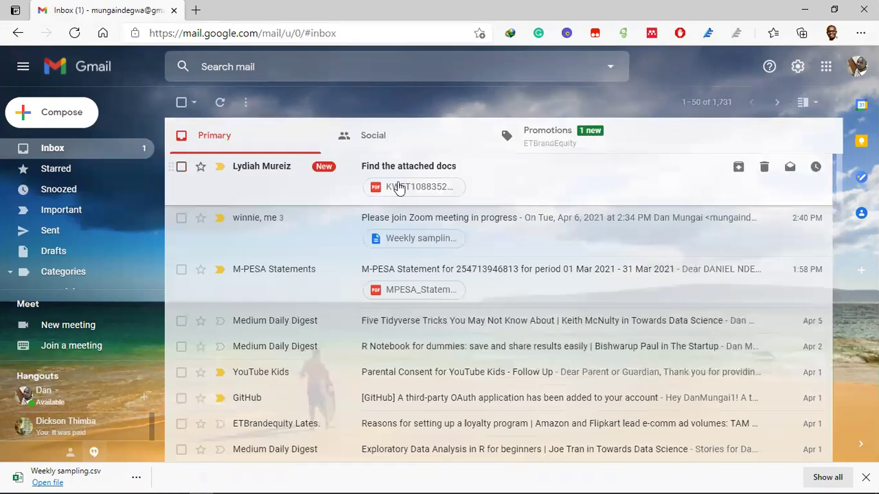
left_click(527, 178)
mouse_move(296, 254)
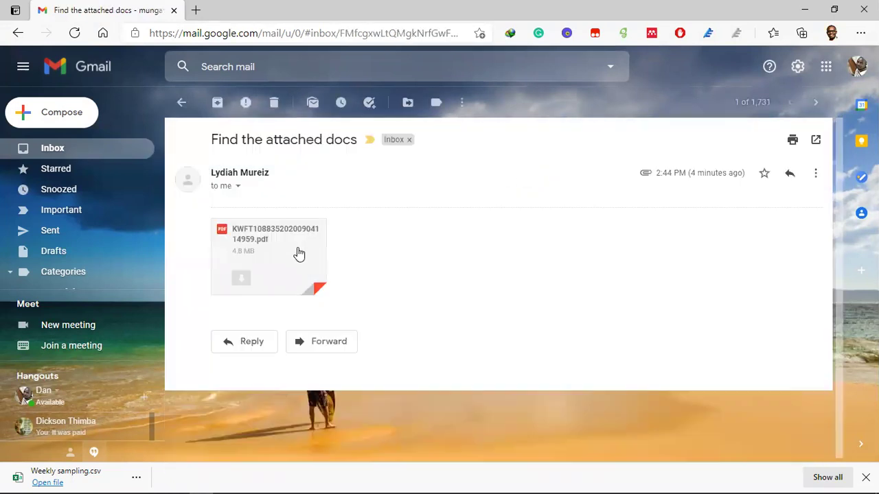
left_click(246, 276)
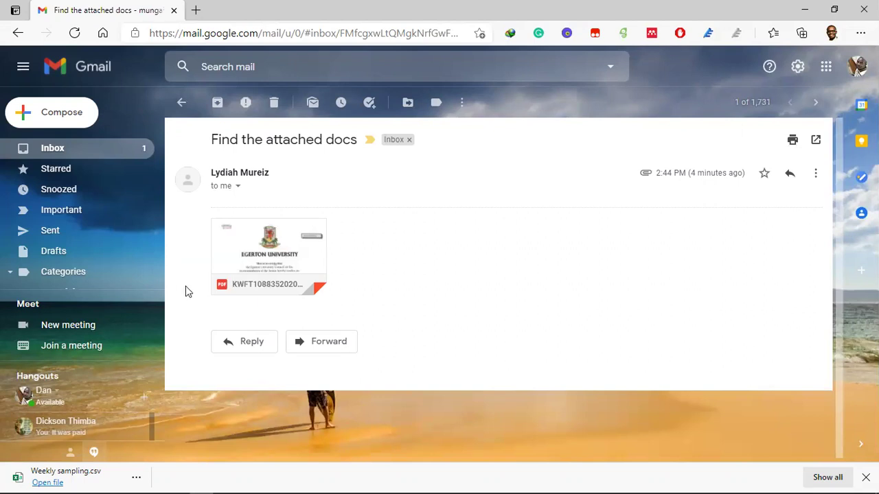
Preview the first pages of the PDF attached to "Find the attached docs" and close the preview
left_click(270, 247)
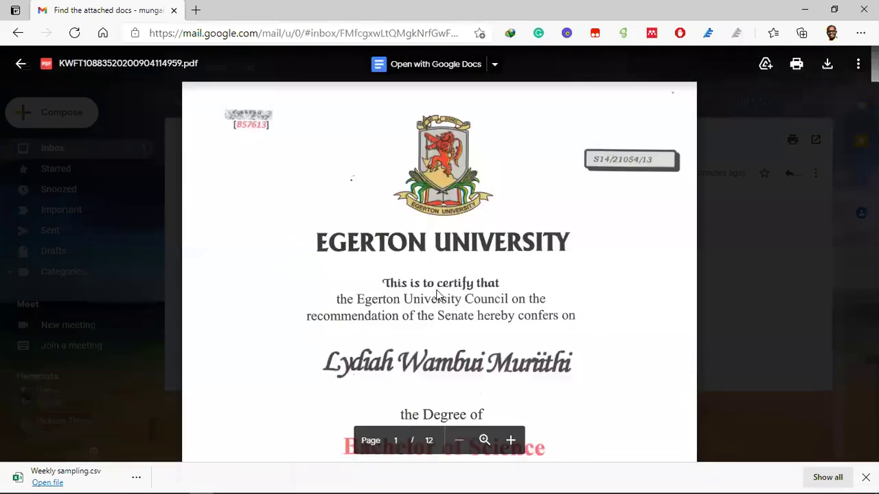
scroll(439, 296, "down", 2)
scroll(437, 290, "down", 3)
scroll(437, 291, "up", 4)
scroll(653, 254, "down", 3)
scroll(779, 245, "up", 3)
left_click(698, 253)
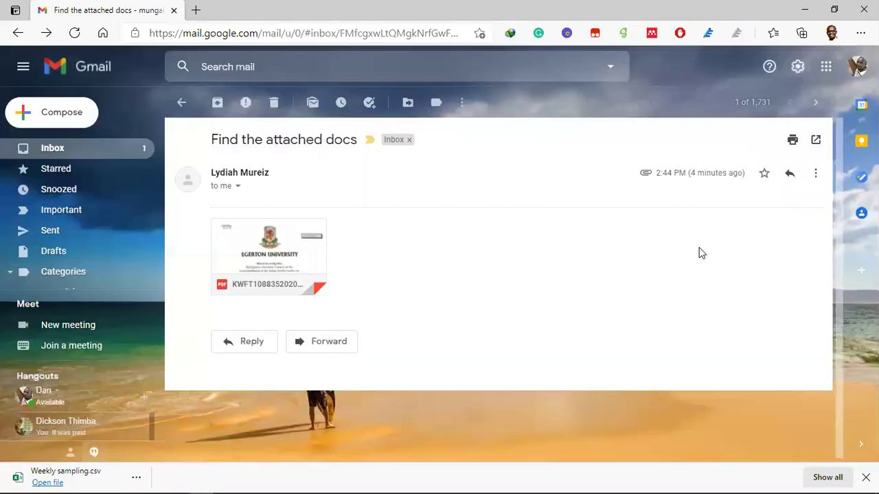
Download lw.csv from the newest reply in "Please join Zoom meeting in progress" and save it in the project's data folder
left_click(79, 149)
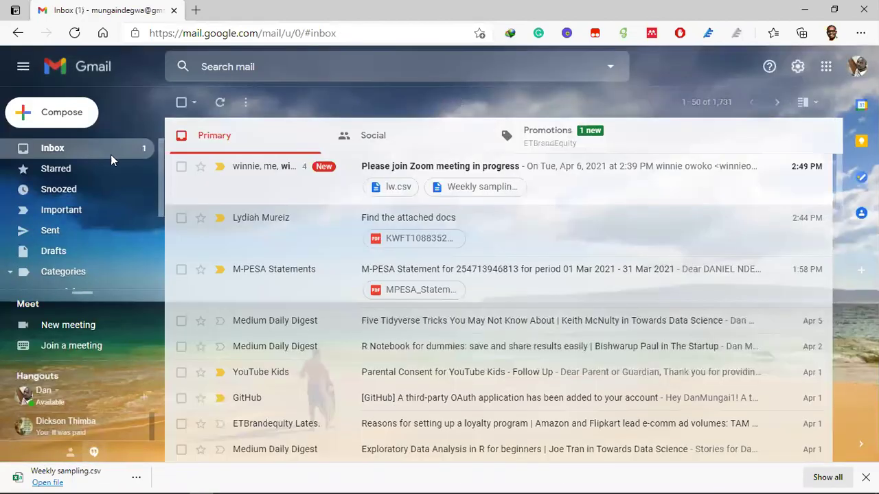
left_click(268, 198)
scroll(311, 371, "down", 2)
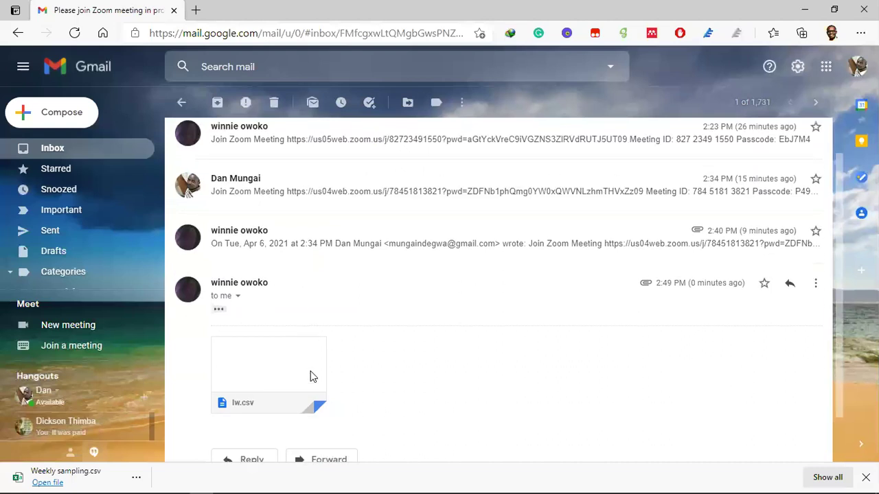
left_click(241, 341)
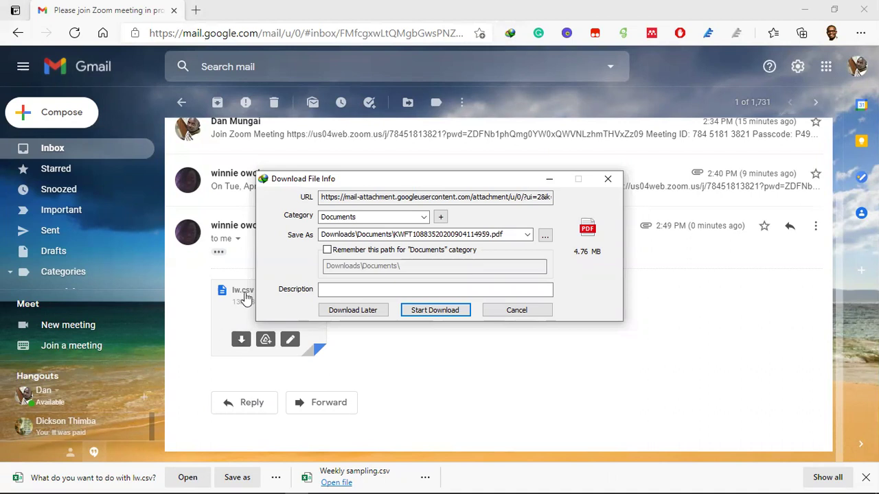
left_click(440, 310)
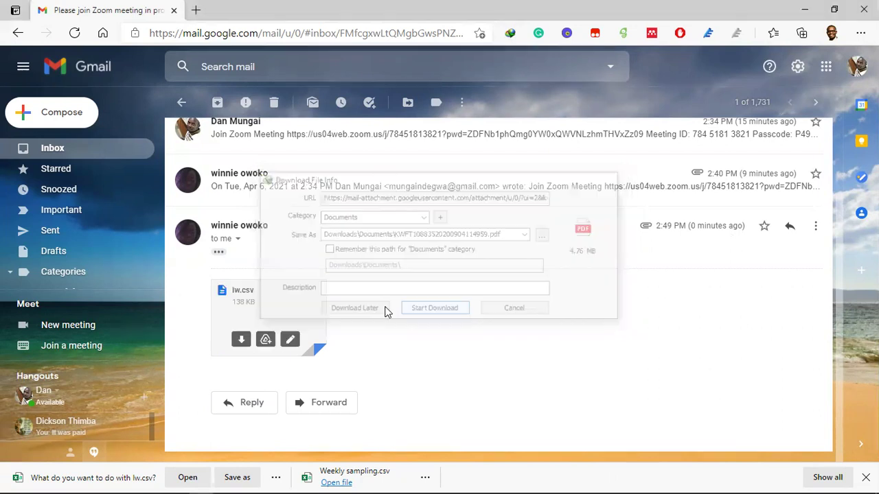
left_click(238, 478)
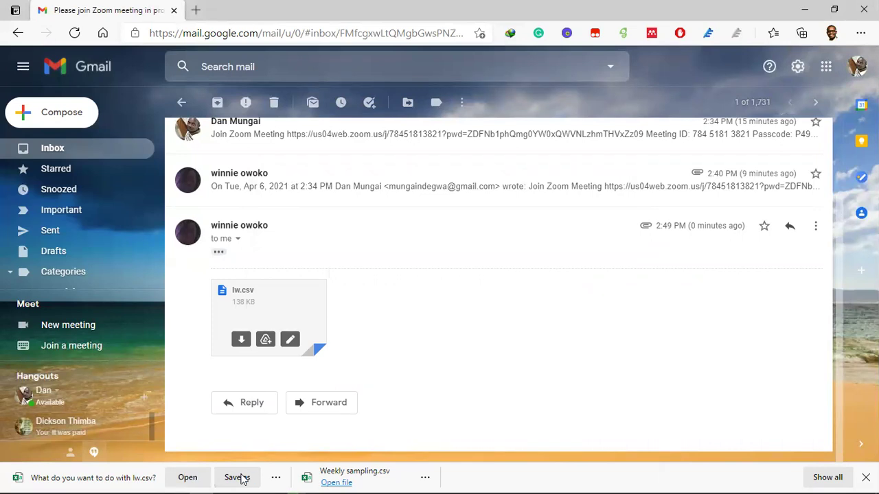
left_click(241, 478)
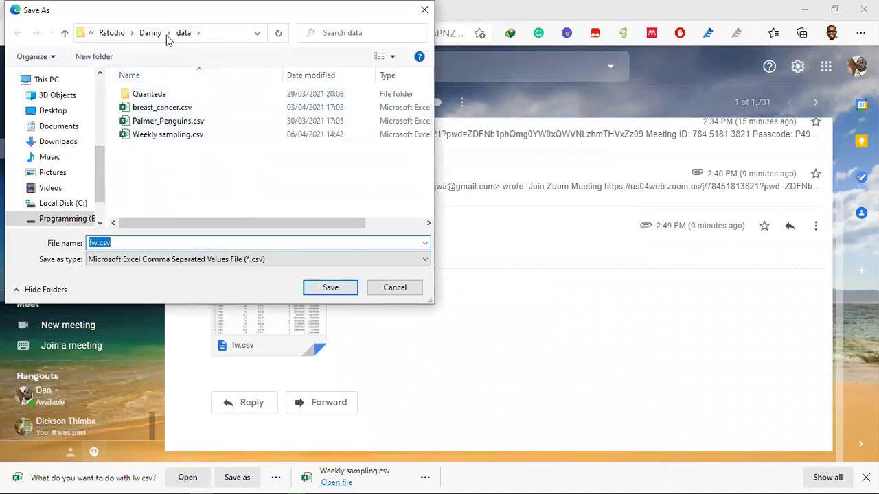
left_click(339, 294)
Switch to RStudio and open the dataset import preview for lw.csv from the project's data folder
mouse_move(376, 481)
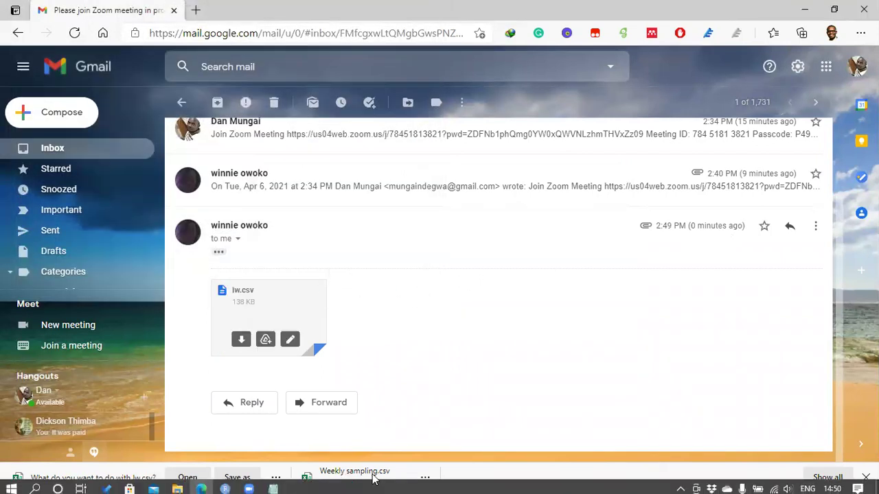
left_click(225, 484)
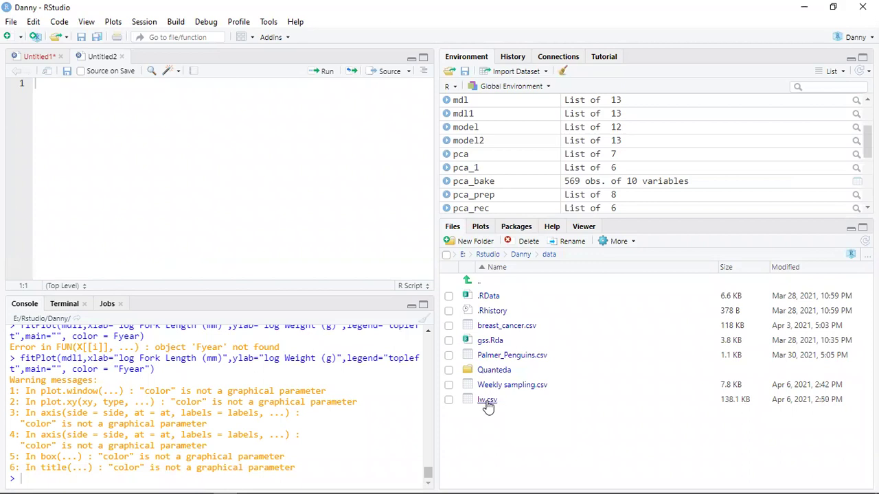
left_click(488, 405)
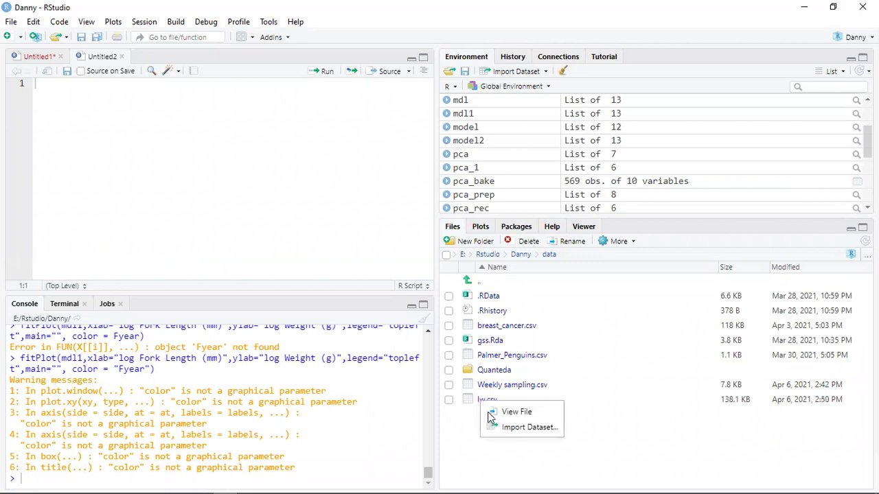
left_click(528, 427)
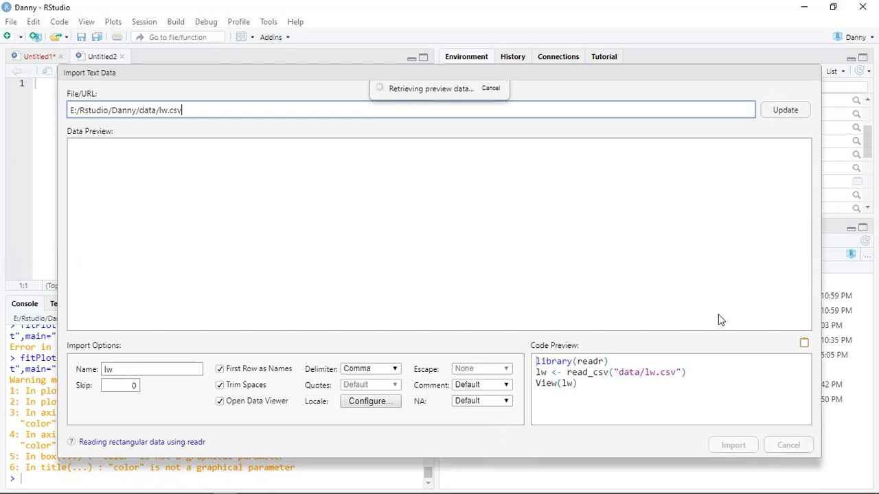
left_click(804, 342)
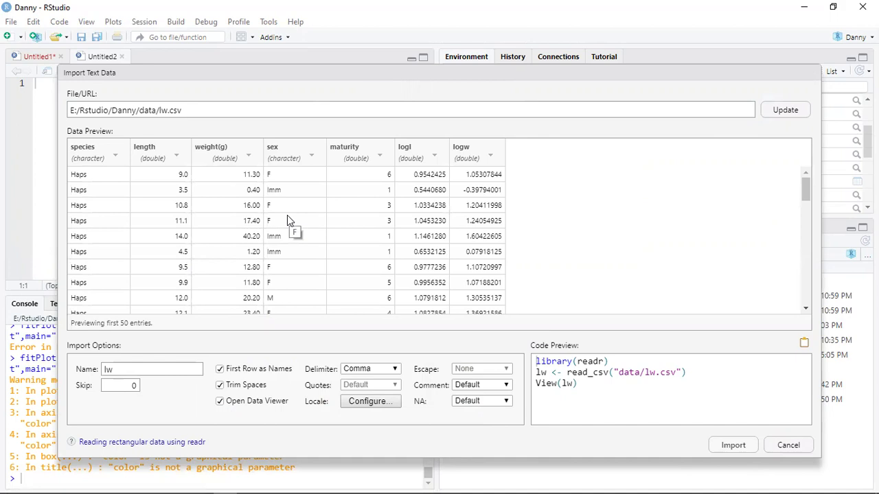
Examine the species, length, weight, sex, maturity, logl and logw columns in the lw.csv import preview
scroll(288, 282, "down", 3)
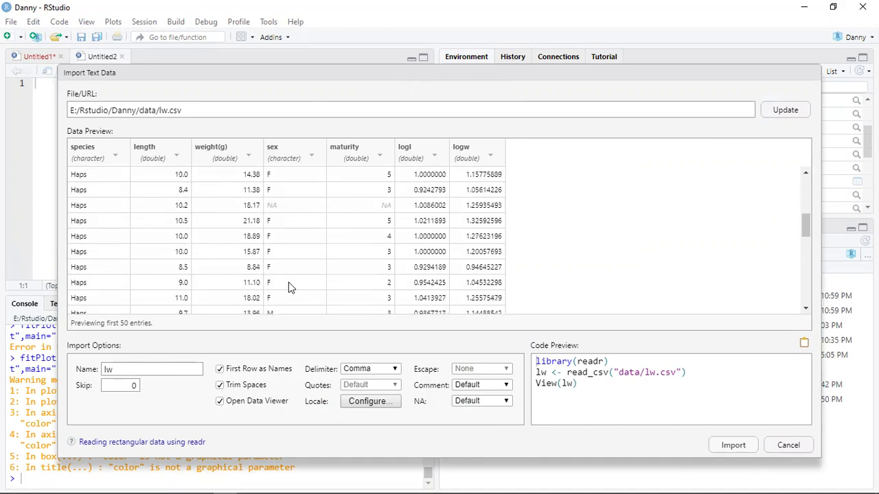
scroll(288, 281, "up", 3)
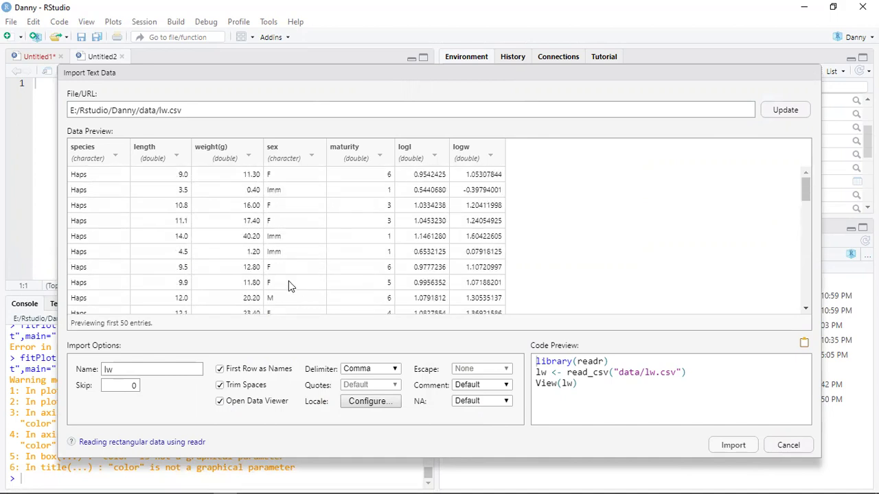
double_click(278, 193)
scroll(344, 231, "down", 5)
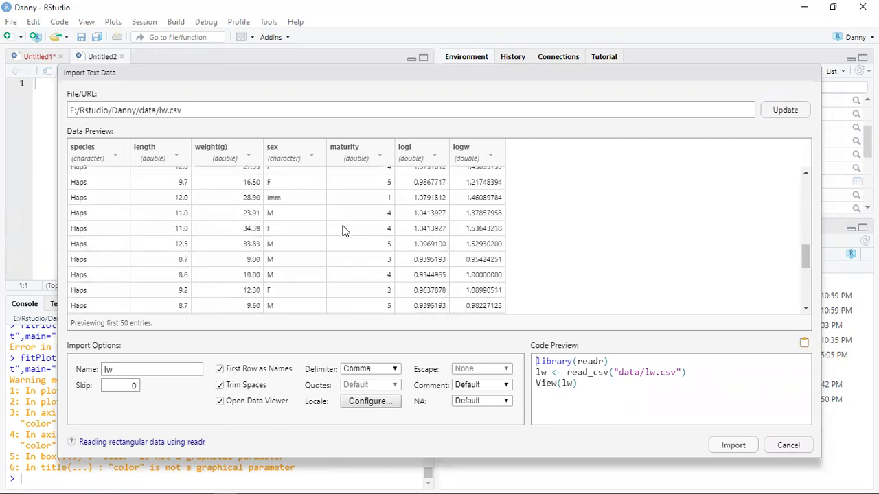
scroll(344, 232, "down", 3)
scroll(345, 232, "up", 5)
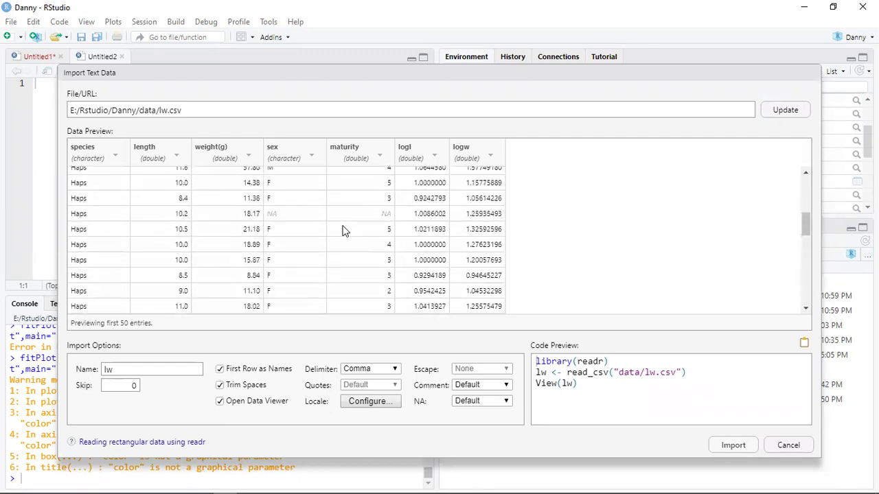
scroll(345, 231, "up", 3)
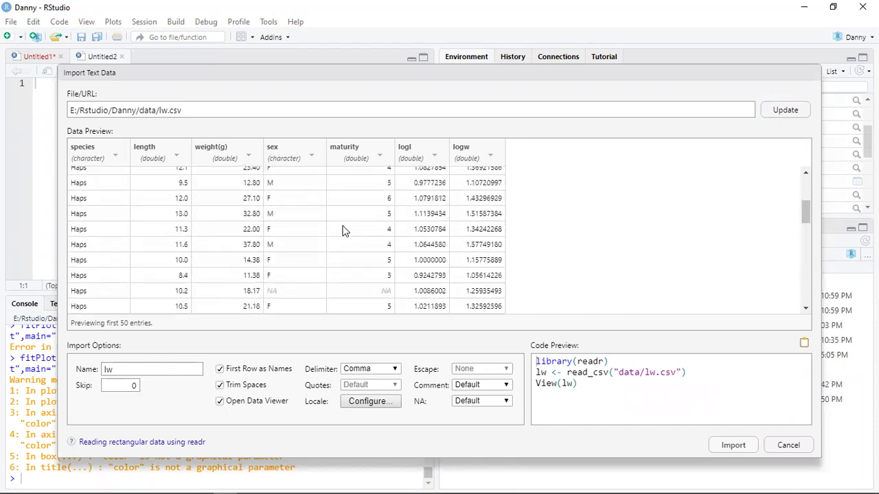
scroll(344, 231, "up", 3)
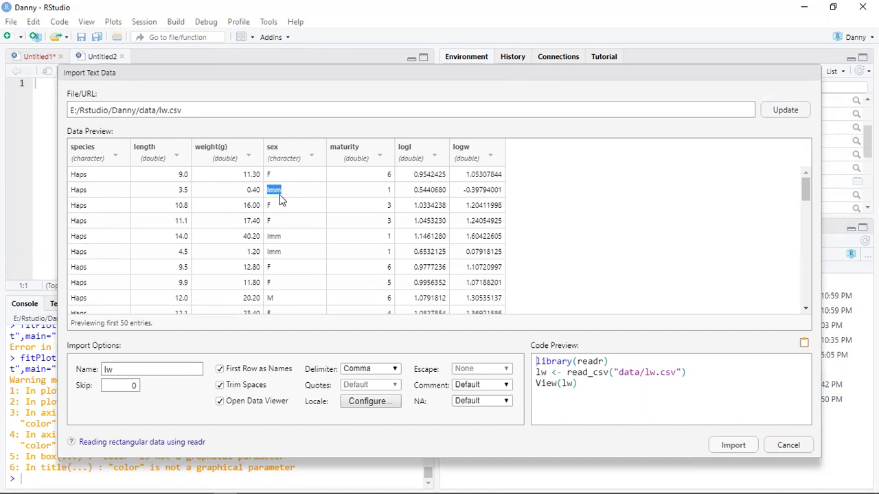
scroll(306, 259, "down", 10)
scroll(306, 259, "up", 8)
scroll(473, 270, "down", 5)
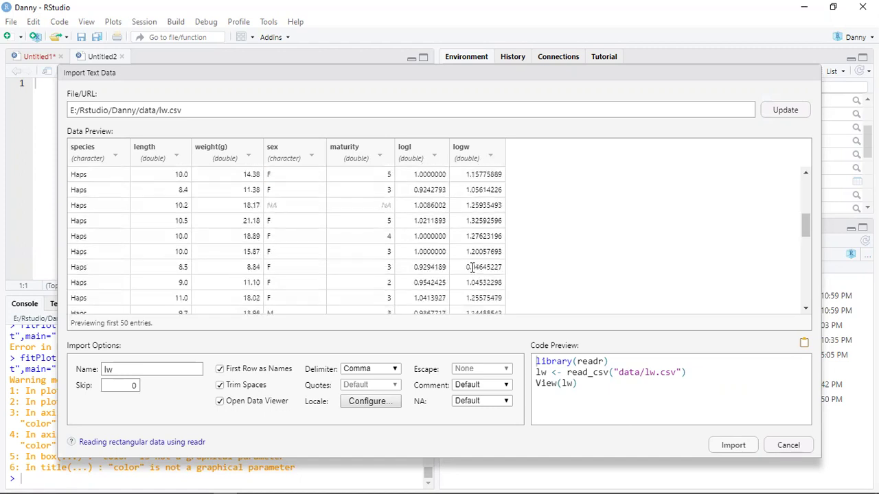
scroll(472, 270, "up", 5)
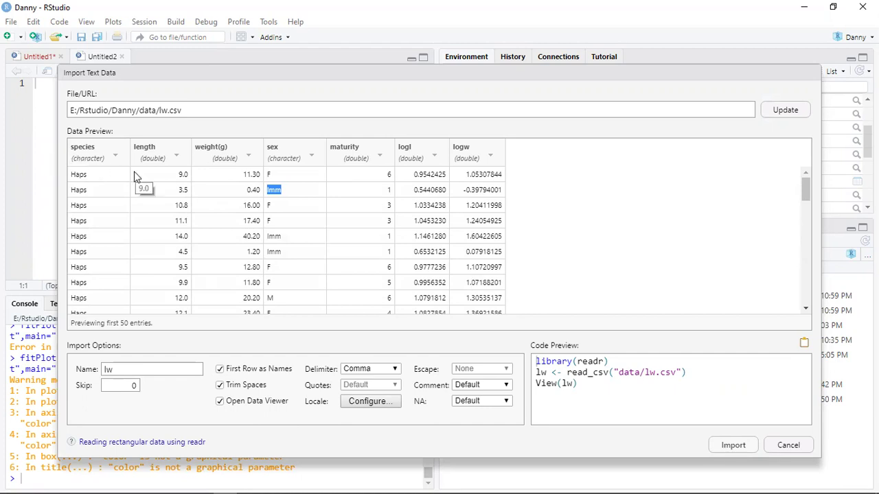
scroll(92, 246, "down", 6)
scroll(118, 244, "up", 6)
Copy the generated import code for lw.csv, cancel the import, and paste the code into the empty Untitled2 script
left_click(803, 343)
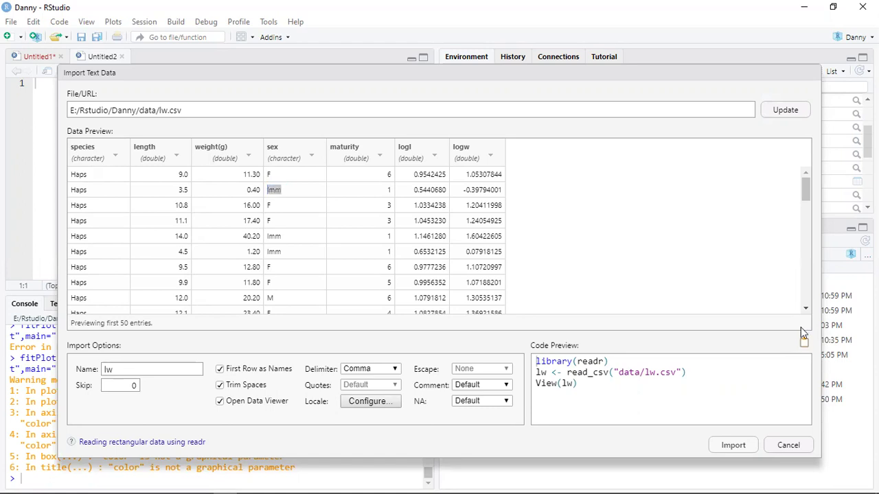
left_click(788, 446)
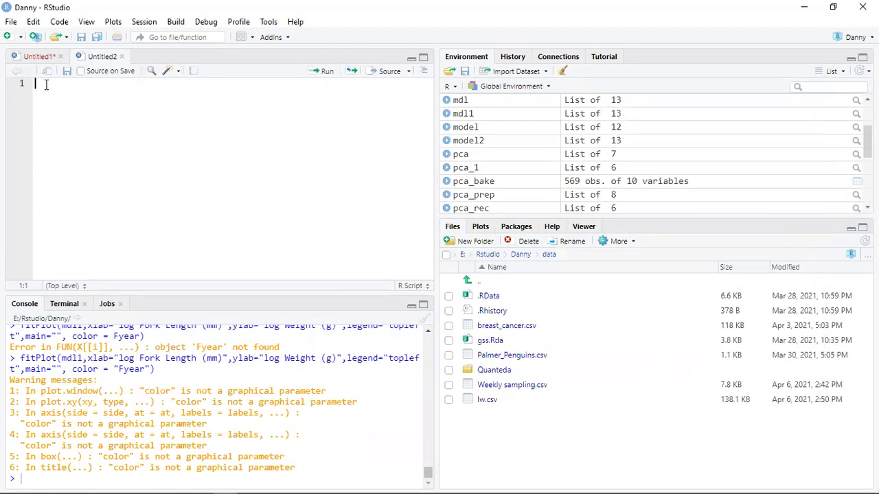
type("library(readr) lw <- read_csv(\"data/lw.csv\") View(lw)")
Replace readr with tidyverse in the library call on line 1 of the script
left_click(72, 84)
key("Delete")
key("Delete")
key("Delete")
key("Delete")
key("Delete")
type("tidyv")
type("erse")
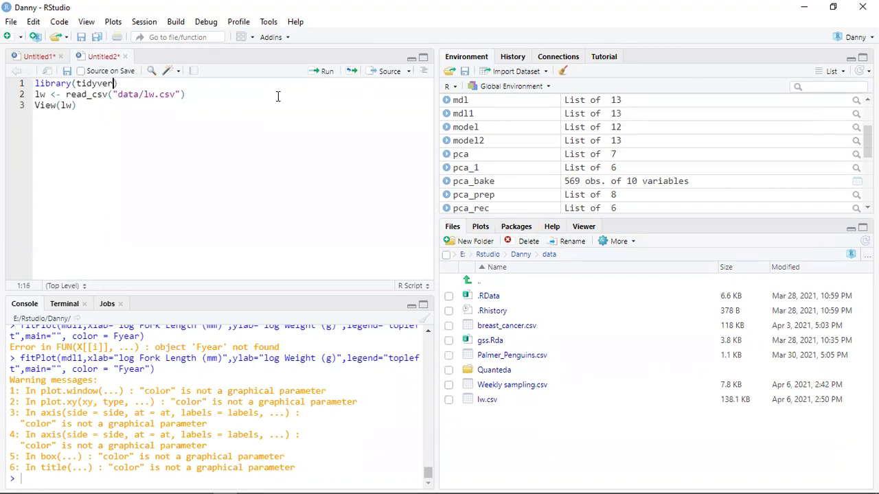
Run the three script lines to load tidyverse, read data/lw.csv into lw and view it, and look through the table's rows
key("ctrl+Return")
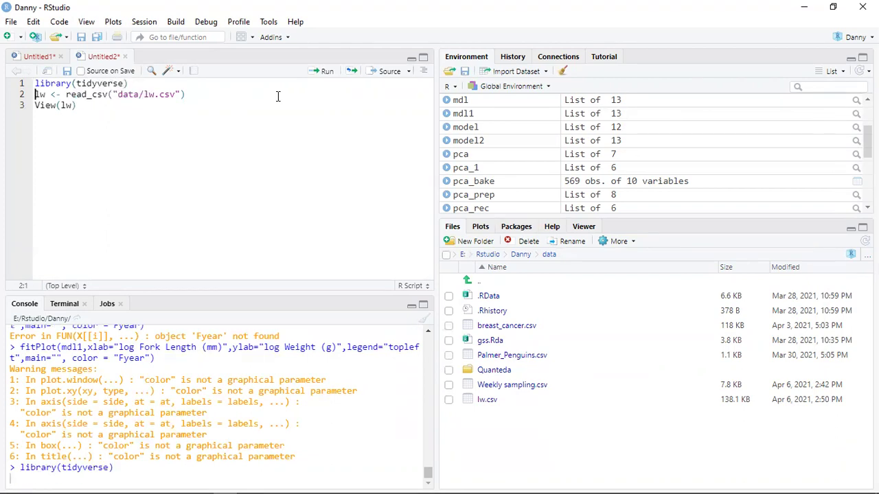
left_click(328, 74)
left_click(327, 76)
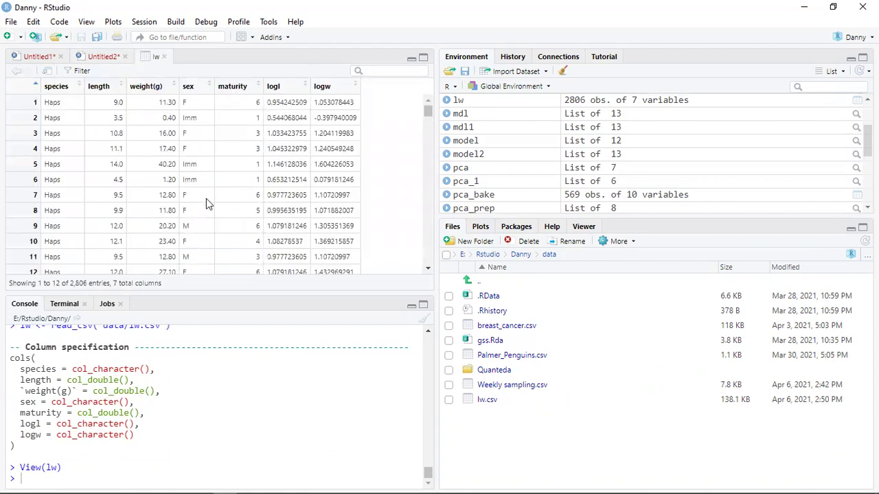
scroll(309, 181, "down", 5)
scroll(309, 181, "up", 5)
scroll(309, 181, "down", 5)
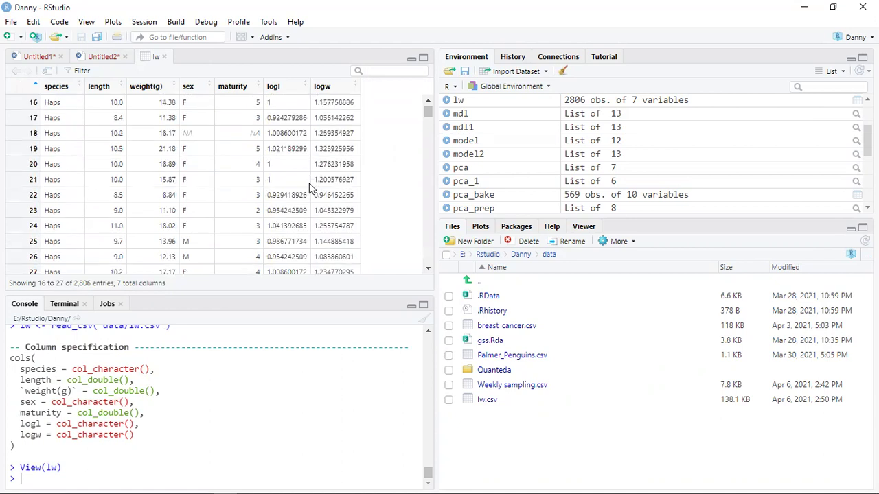
scroll(309, 183, "up", 5)
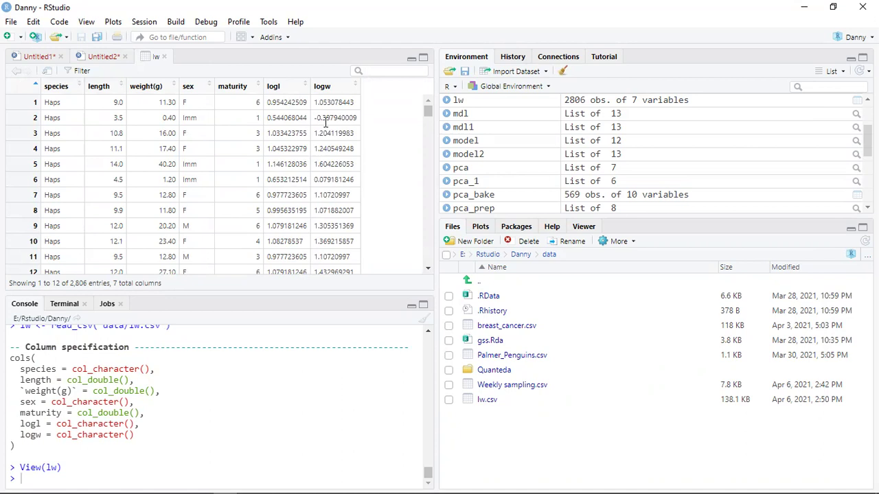
Start a linear model assignment, mdl <- lm(), on line 5 of the Untitled2 script
left_click(102, 58)
key("Return")
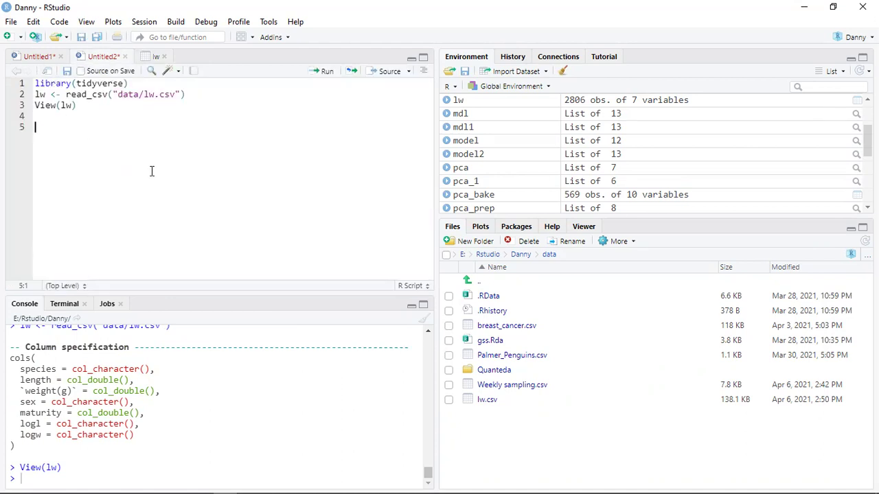
type("mdl")
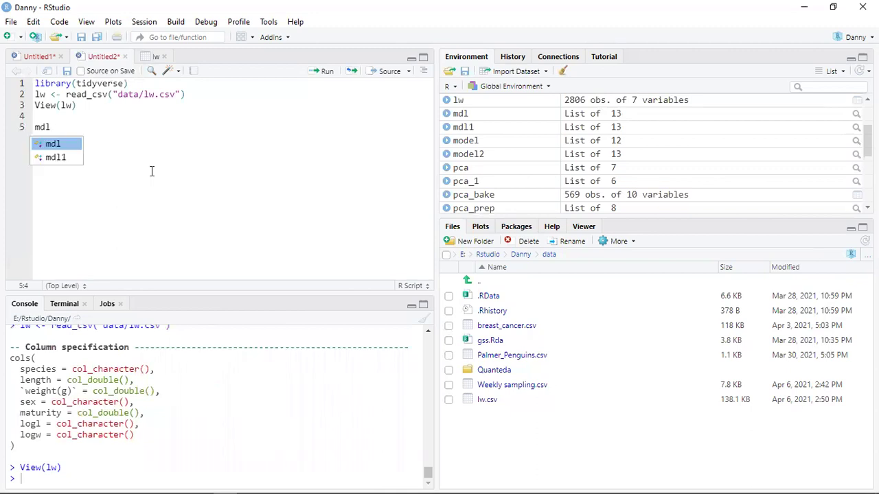
key("alt+minus")
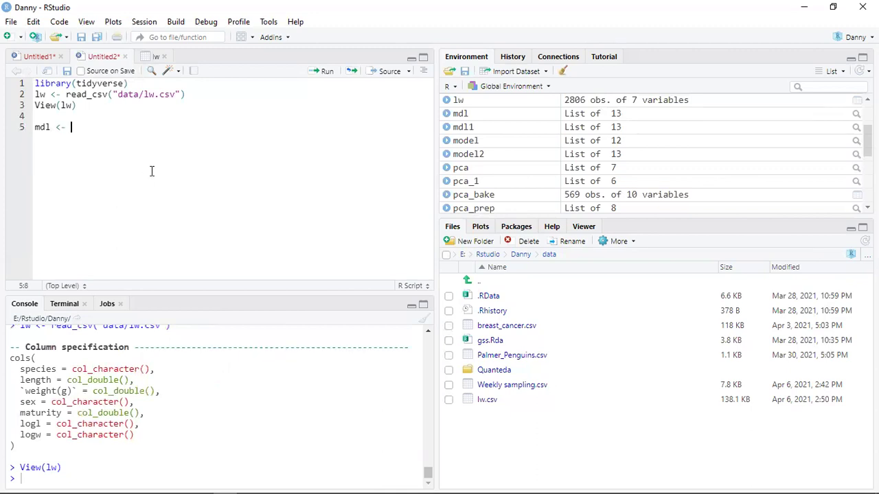
type("lm")
type("(")
key("BackSpace")
key("BackSpace")
key("BackSpace")
type("m(")
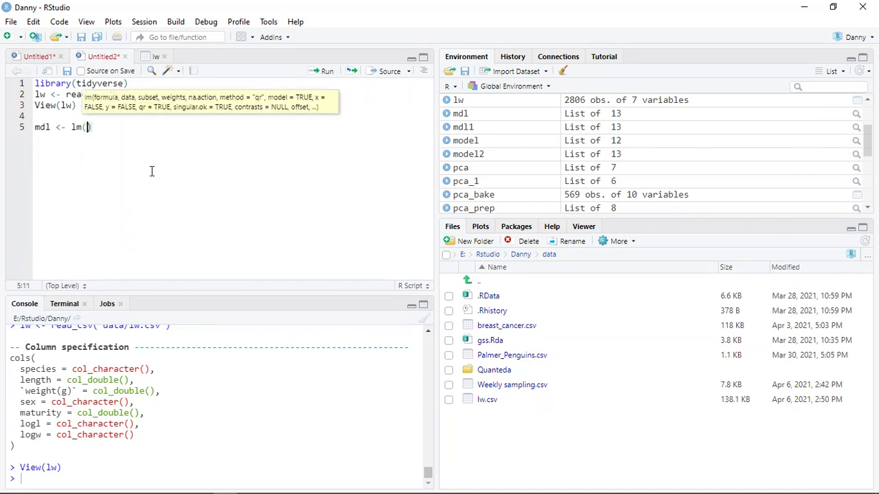
Enter the formula logw ~ logl in the lm call, checking the column names in the lw table, and start its data argument
type("log")
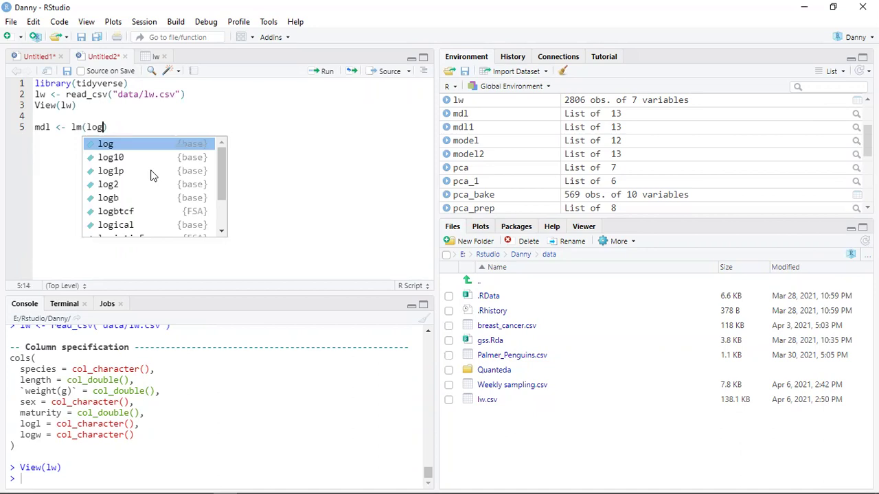
type("q")
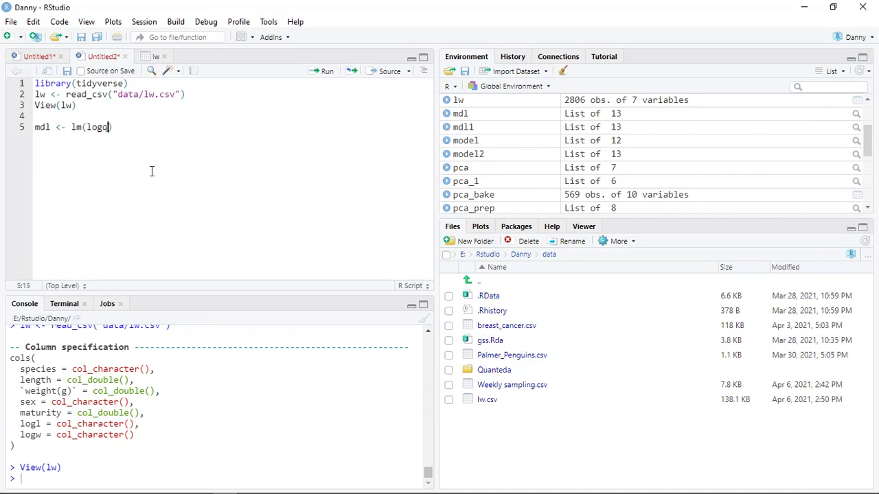
left_click(151, 57)
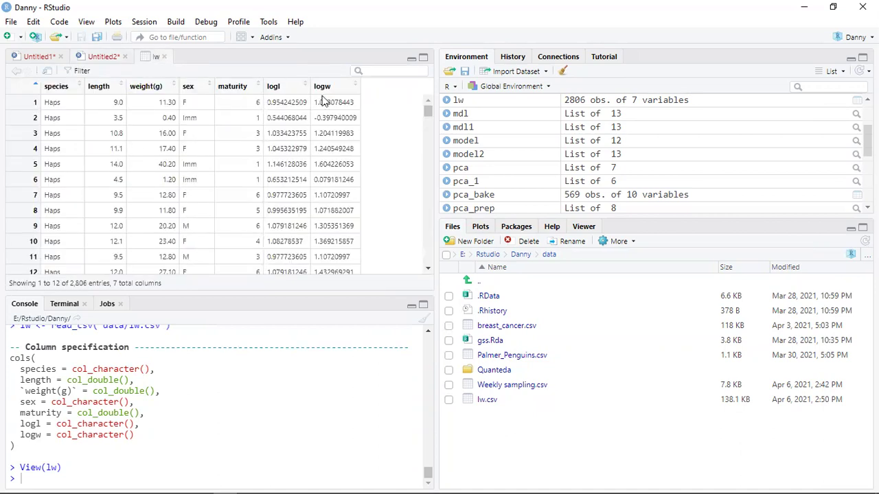
left_click(96, 58)
key("BackSpace")
type("w")
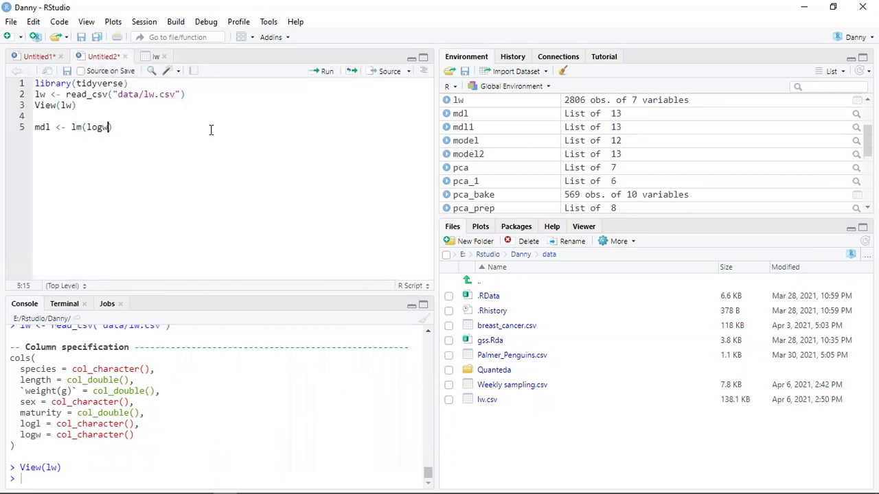
type(" ~ log")
type("l, dat")
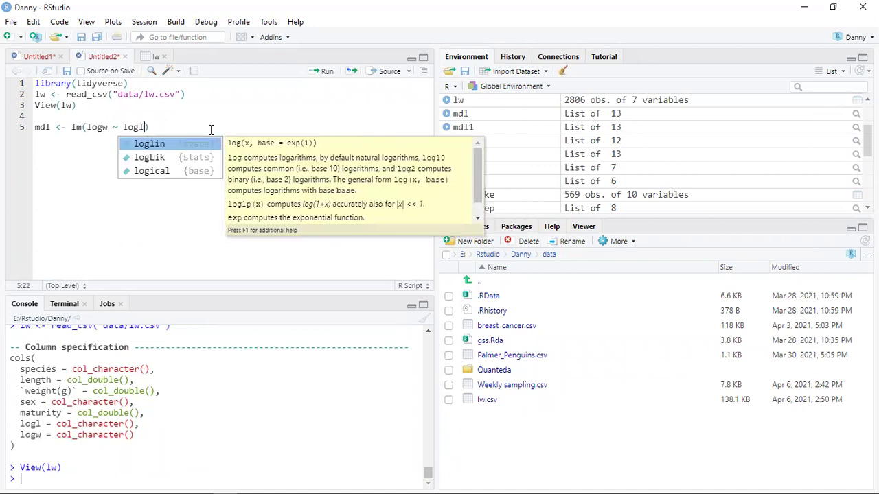
type("a")
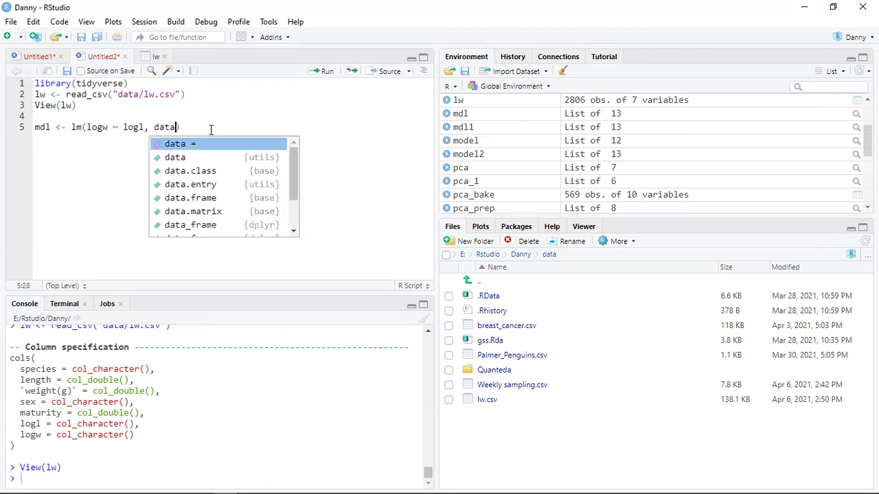